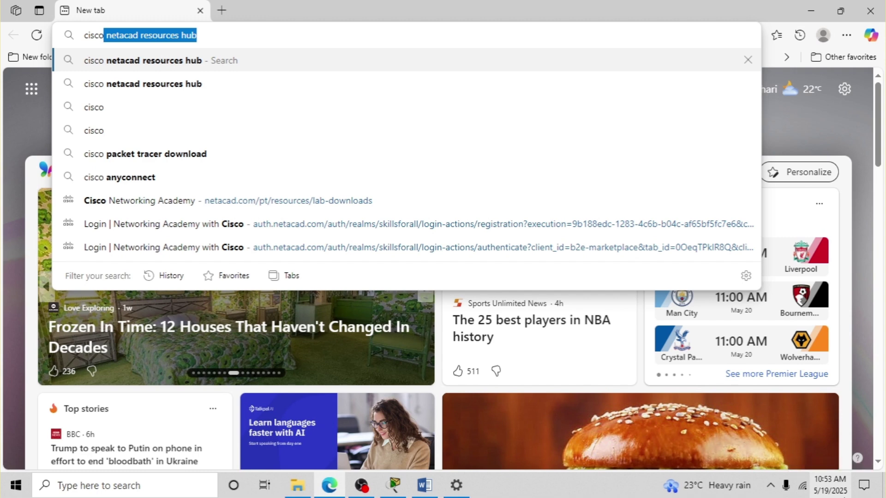
Search the web for "cisco netacad resources hub" and open the Cisco Networking Academy Resource Hub result.
{"action": "key", "text": "Right"}
{"action": "key", "text": "Return"}
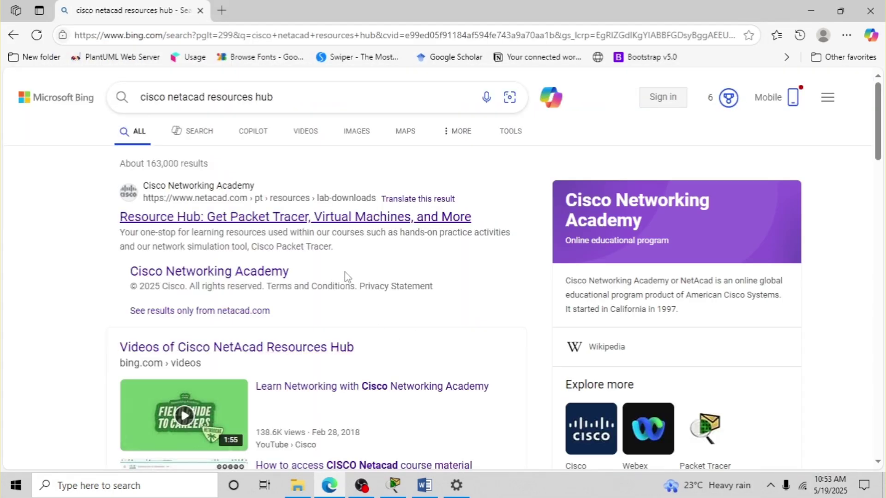
{"action": "left_click", "coordinate": [209, 215]}
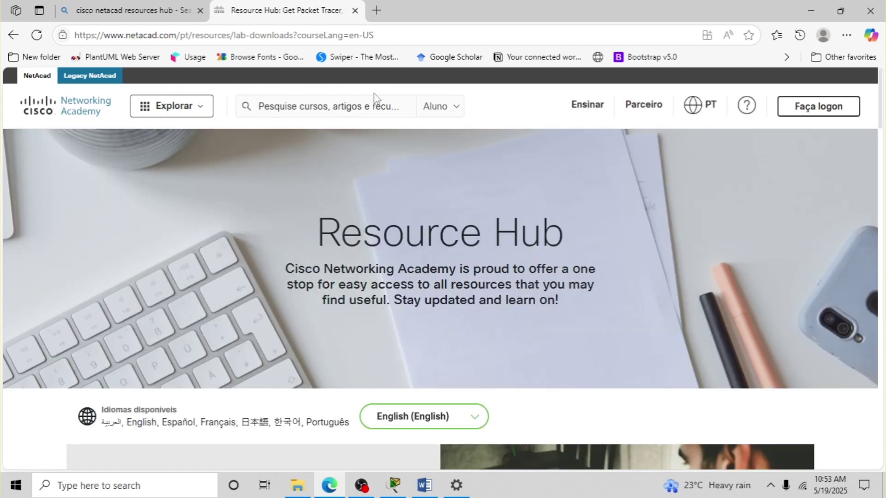
Switch the site language to English and go to the Cisco Packet Tracer section of the Resource Hub.
{"action": "left_click", "coordinate": [701, 115]}
{"action": "left_click", "coordinate": [718, 175]}
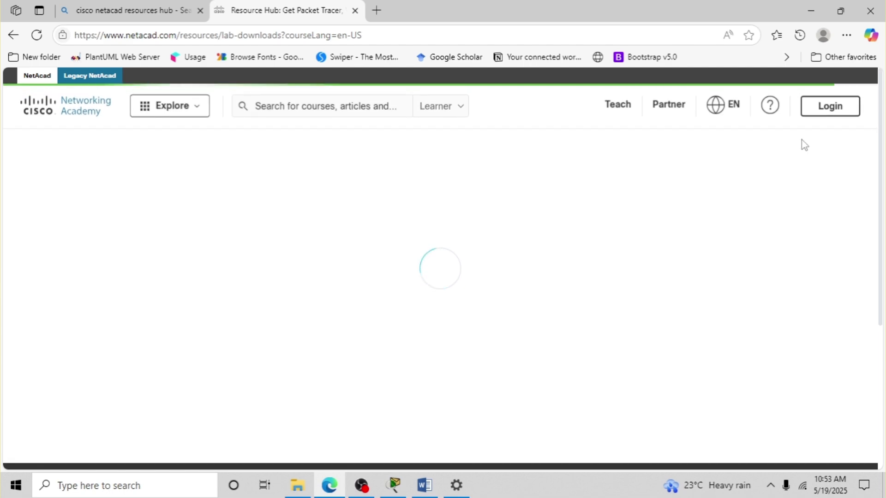
{"action": "scroll", "coordinate": [565, 206], "scroll_direction": "down", "scroll_amount": 14}
{"action": "scroll", "coordinate": [566, 207], "scroll_direction": "down", "scroll_amount": 4}
{"action": "scroll", "coordinate": [429, 260], "scroll_direction": "up", "scroll_amount": 2}
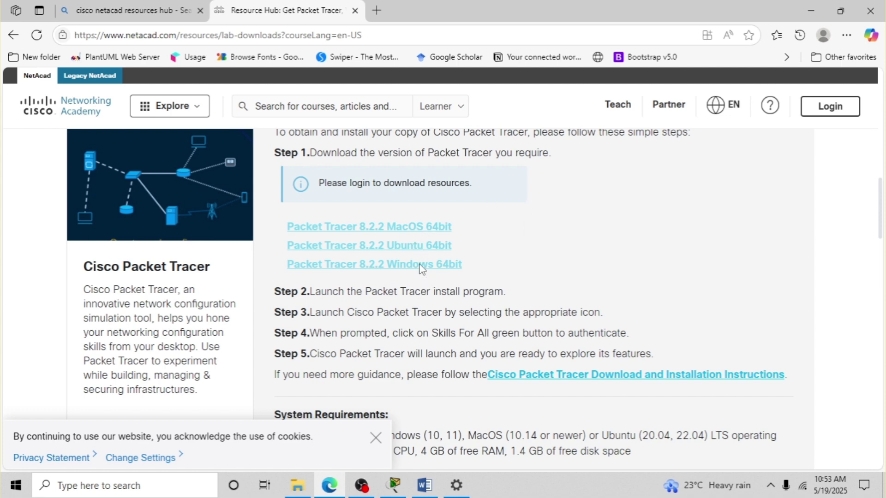
{"action": "scroll", "coordinate": [590, 212], "scroll_direction": "down", "scroll_amount": 3}
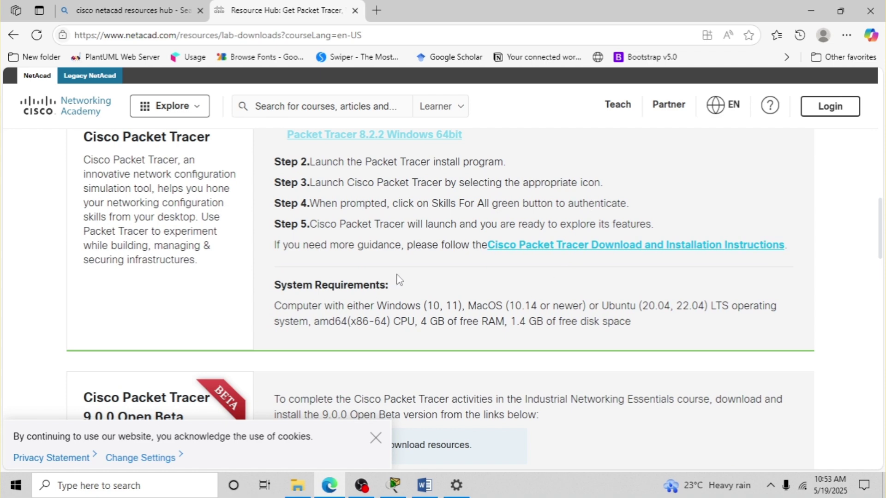
Open the Cisco Packet Tracer Download and Installation Instructions and read through both pages.
{"action": "left_click", "coordinate": [539, 245]}
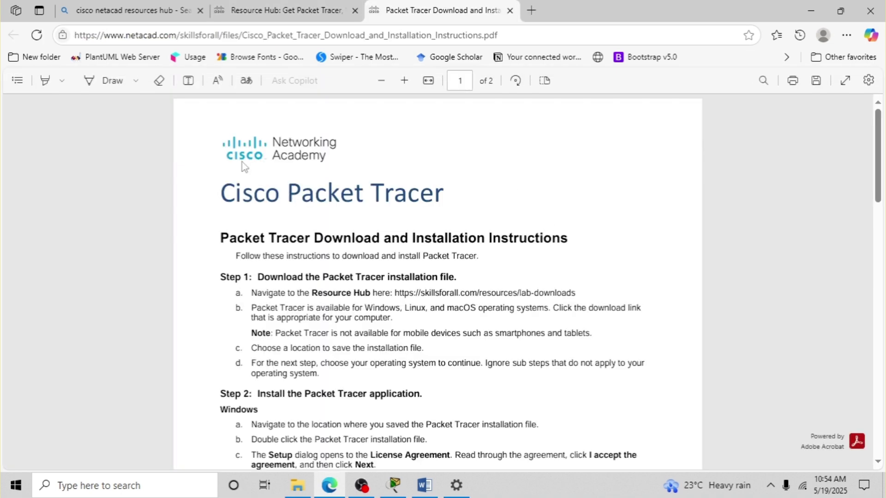
{"action": "scroll", "coordinate": [406, 217], "scroll_direction": "down", "scroll_amount": 2}
{"action": "scroll", "coordinate": [406, 217], "scroll_direction": "down", "scroll_amount": 15}
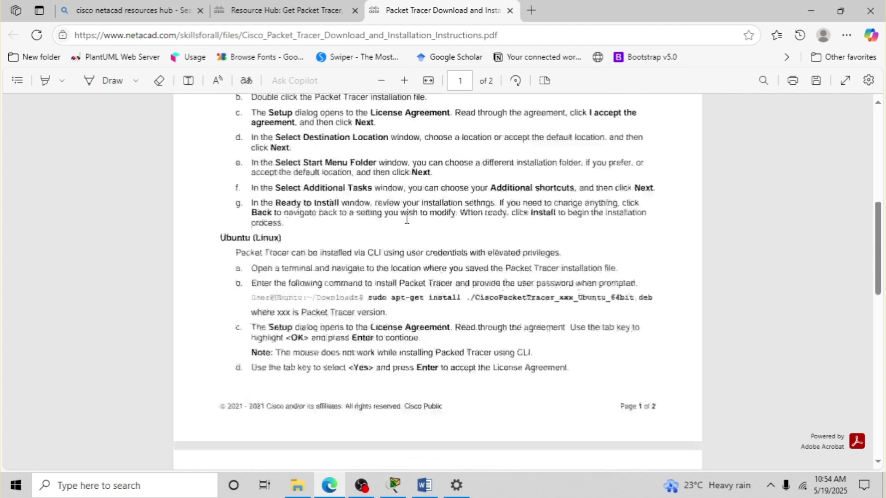
{"action": "scroll", "coordinate": [405, 222], "scroll_direction": "down", "scroll_amount": 5}
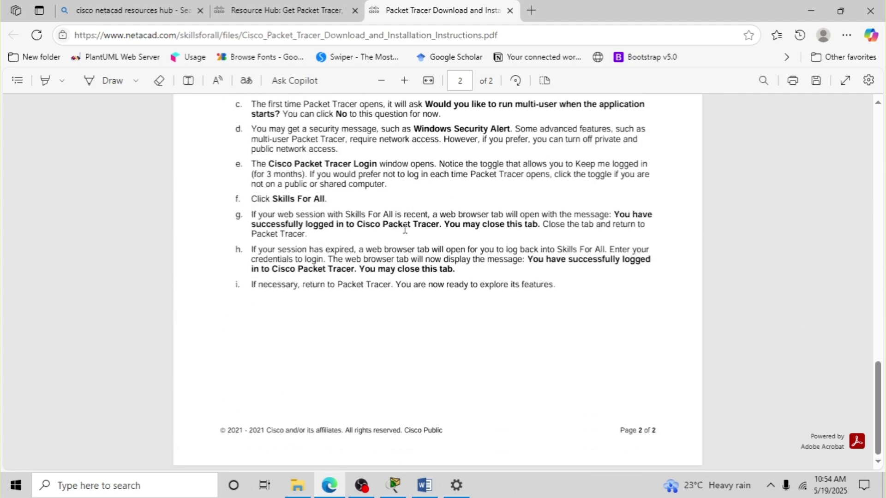
{"action": "scroll", "coordinate": [405, 229], "scroll_direction": "up", "scroll_amount": 15}
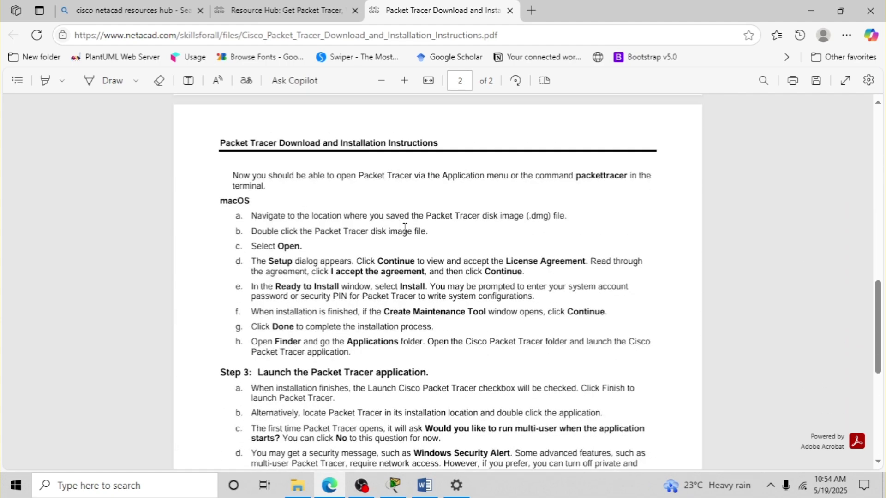
{"action": "scroll", "coordinate": [404, 228], "scroll_direction": "up", "scroll_amount": 10}
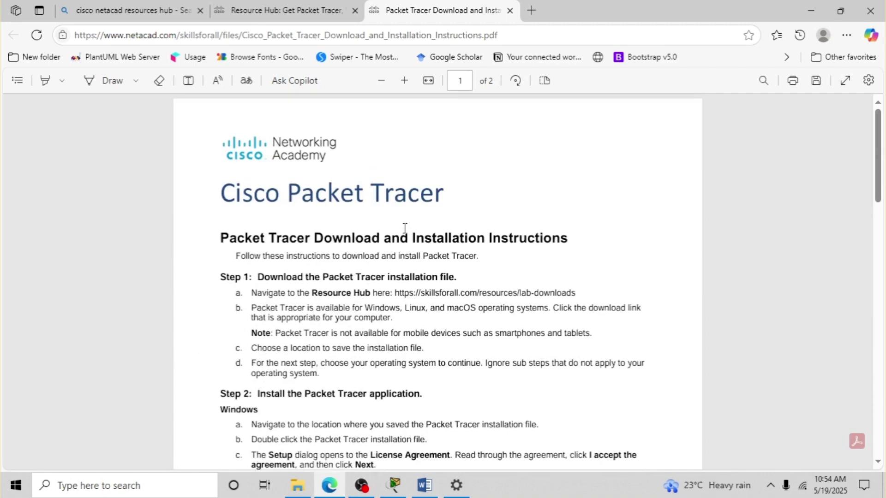
Return to the Resource Hub's Packet Tracer download links and open the site's login page.
{"action": "left_click", "coordinate": [305, 14]}
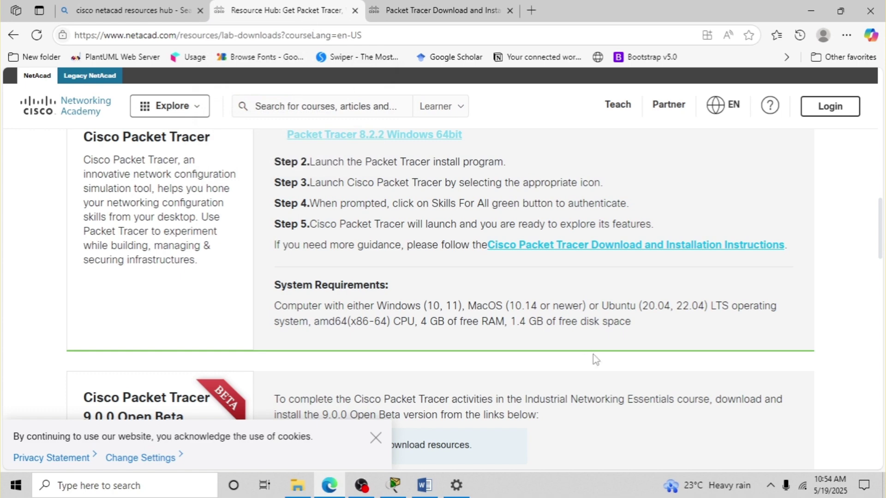
{"action": "scroll", "coordinate": [602, 368], "scroll_direction": "up", "scroll_amount": 5}
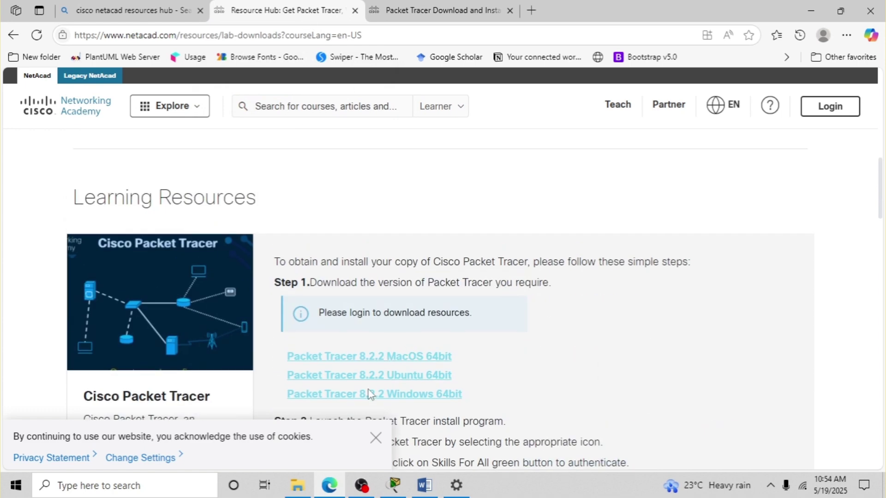
{"action": "scroll", "coordinate": [365, 395], "scroll_direction": "down", "scroll_amount": 2}
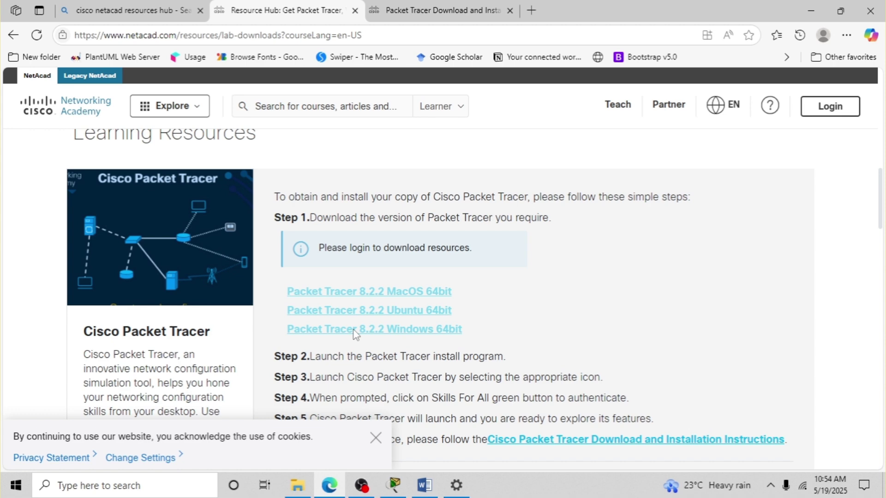
{"action": "left_click", "coordinate": [830, 107]}
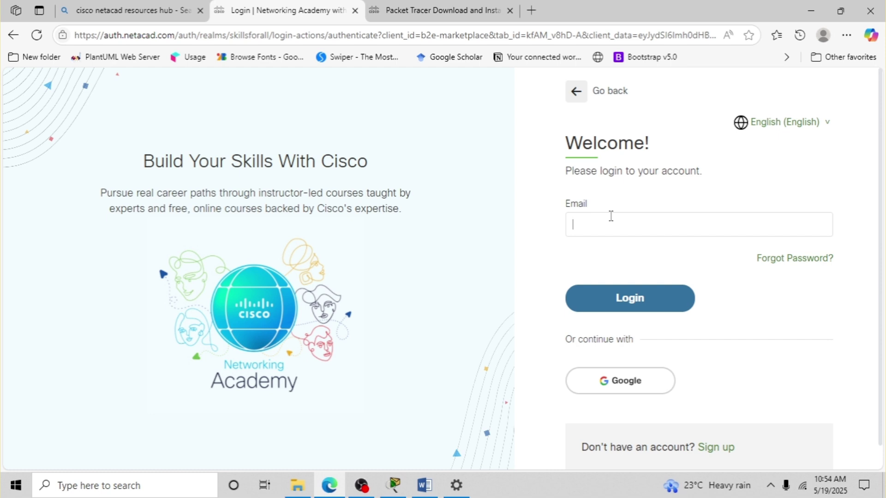
Open the sign-up form for a new account and set the country of residence to Nepal.
{"action": "scroll", "coordinate": [715, 295], "scroll_direction": "down", "scroll_amount": 1}
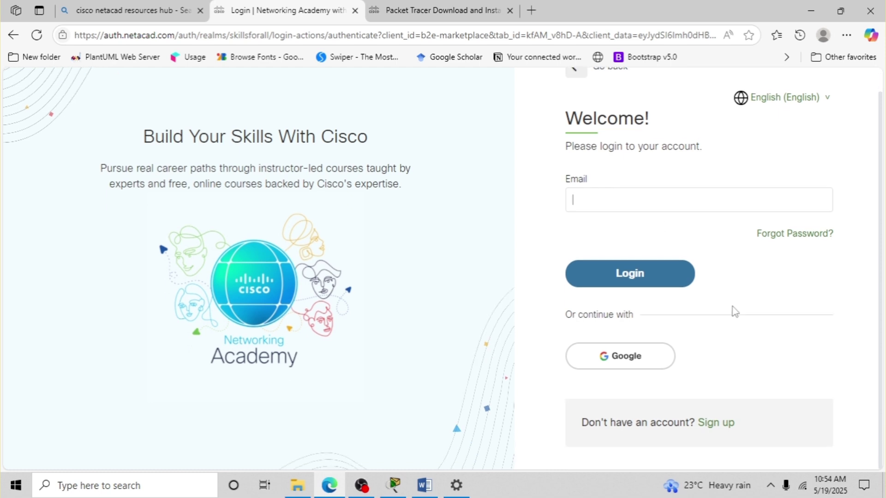
{"action": "left_click", "coordinate": [716, 424]}
{"action": "scroll", "coordinate": [620, 309], "scroll_direction": "down", "scroll_amount": 2}
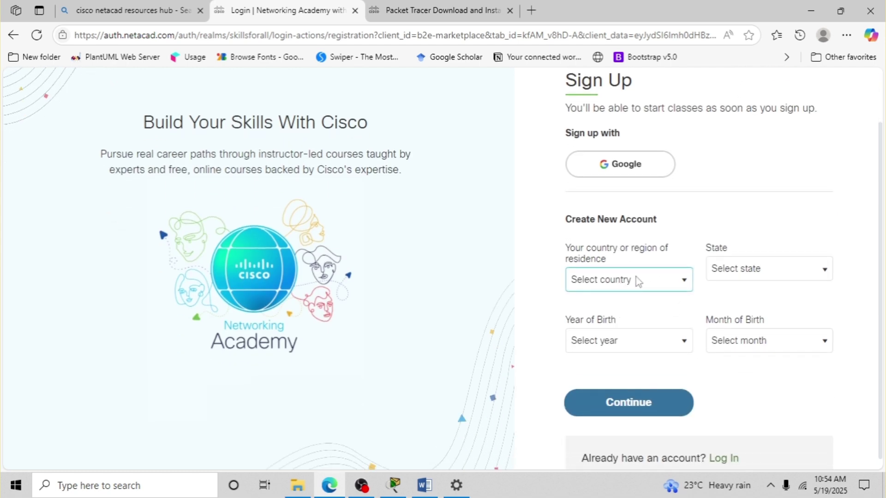
{"action": "left_click", "coordinate": [638, 282]}
{"action": "scroll", "coordinate": [599, 208], "scroll_direction": "down", "scroll_amount": 10}
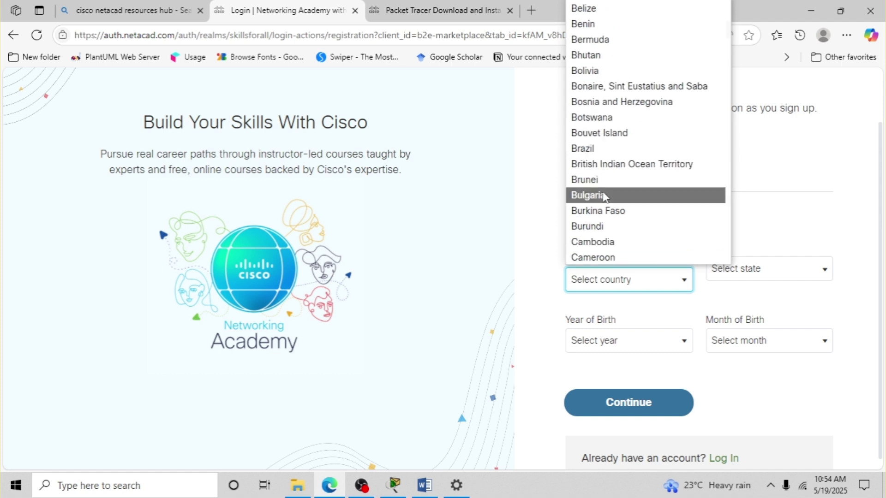
{"action": "scroll", "coordinate": [604, 217], "scroll_direction": "down", "scroll_amount": 20}
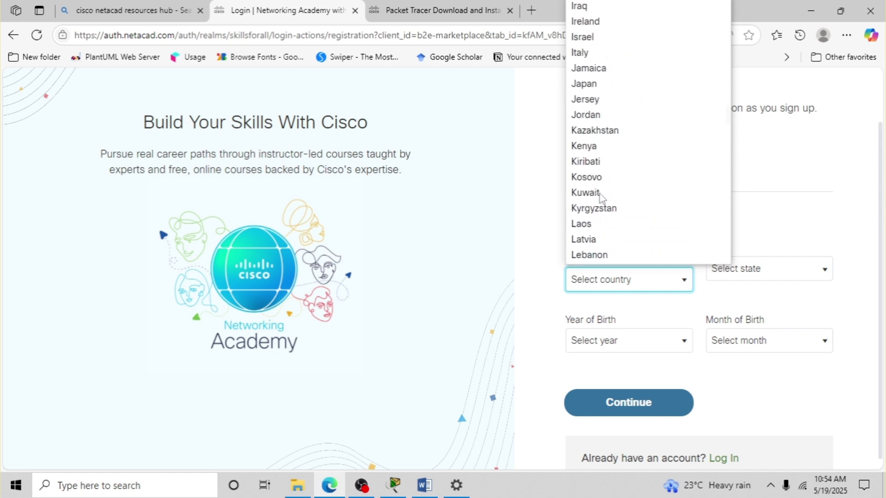
{"action": "scroll", "coordinate": [599, 194], "scroll_direction": "down", "scroll_amount": 20}
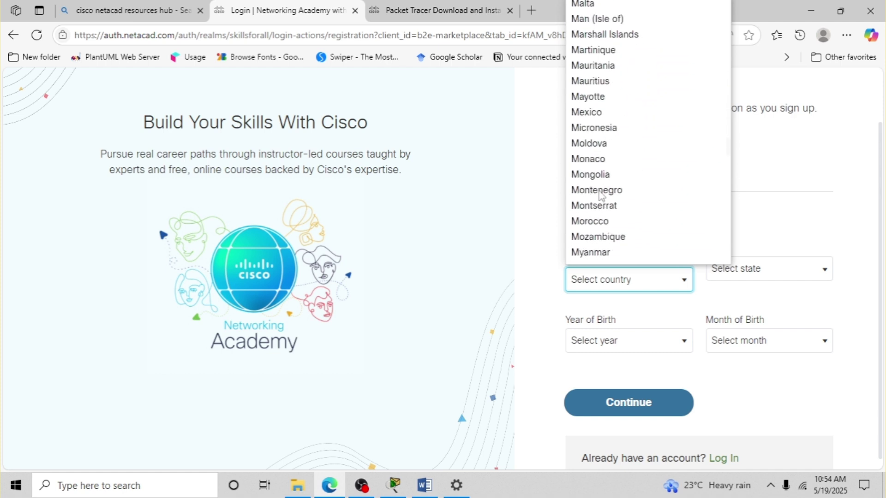
{"action": "scroll", "coordinate": [600, 193], "scroll_direction": "down", "scroll_amount": 2}
{"action": "left_click", "coordinate": [595, 104]}
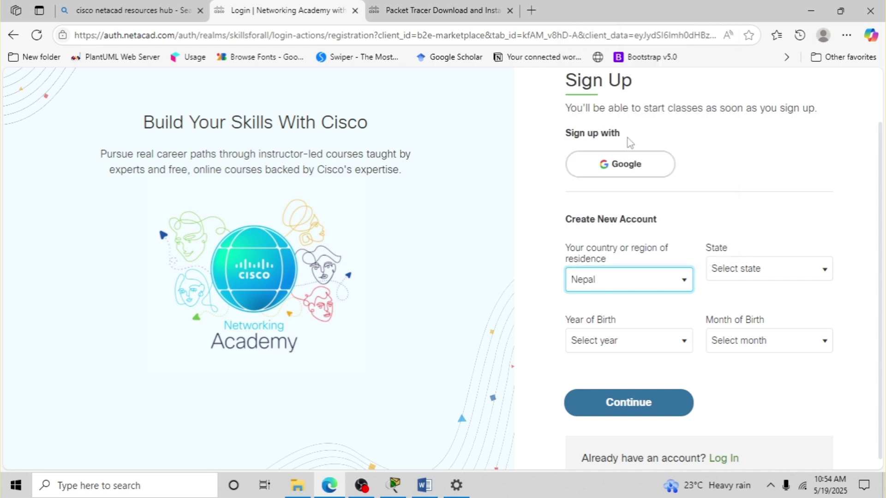
Set the state to Bagmati, choose the year and month of birth, and continue to the account details form.
{"action": "left_click", "coordinate": [783, 273]}
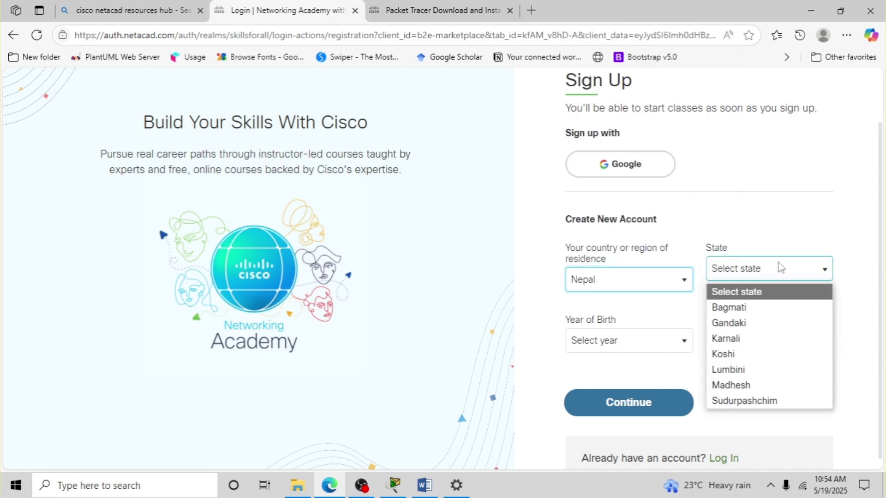
{"action": "left_click", "coordinate": [737, 310]}
{"action": "left_click", "coordinate": [633, 342]}
{"action": "scroll", "coordinate": [614, 295], "scroll_direction": "down", "scroll_amount": 3}
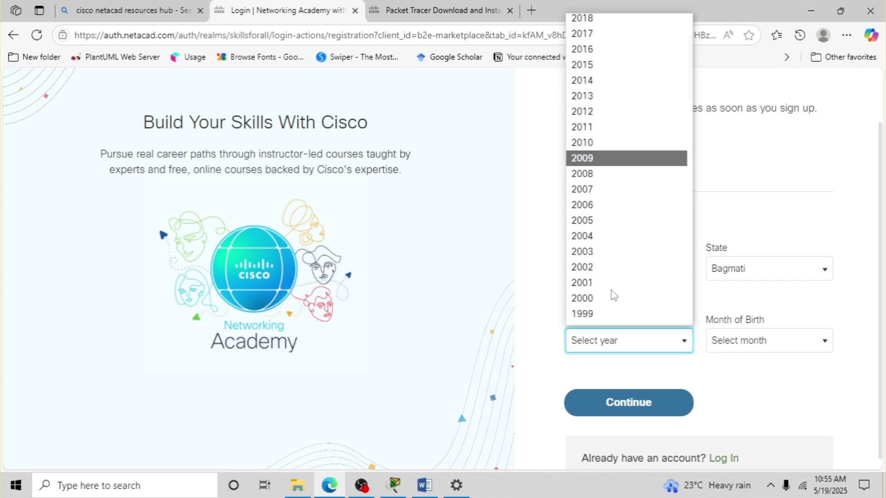
{"action": "left_click", "coordinate": [602, 267]}
{"action": "left_click", "coordinate": [770, 342]}
{"action": "left_click", "coordinate": [763, 320]}
{"action": "left_click", "coordinate": [633, 403]}
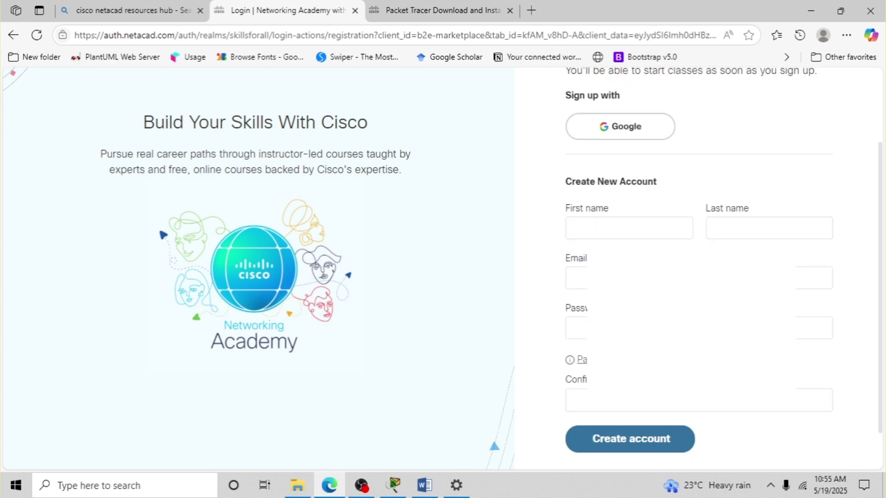
Examine the name, email and password fields of the new account form and go back to the login page.
{"action": "left_click", "coordinate": [611, 223]}
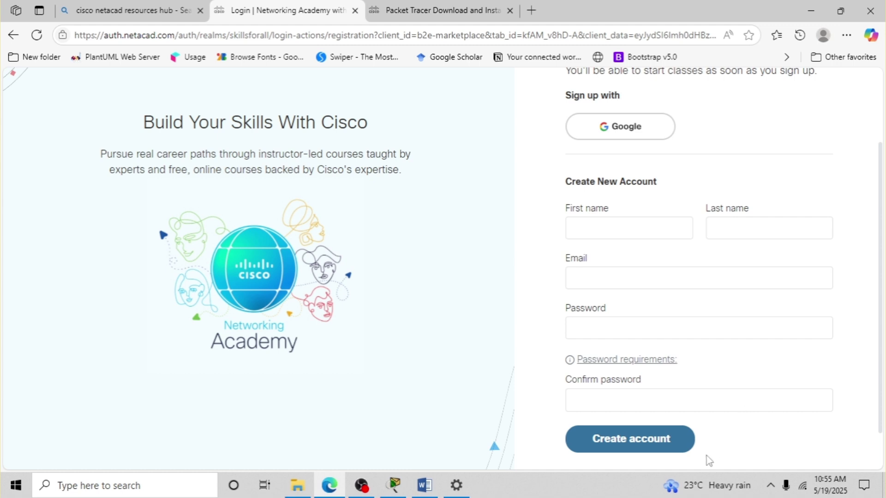
{"action": "scroll", "coordinate": [652, 406], "scroll_direction": "down", "scroll_amount": 1}
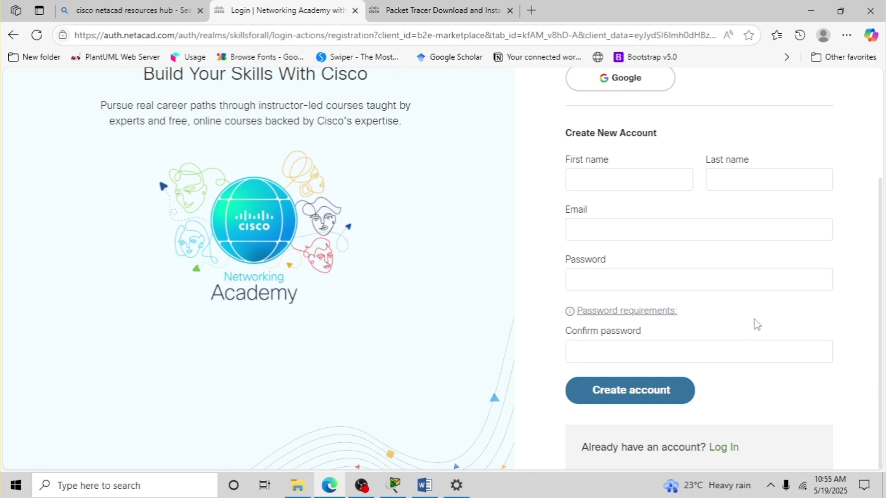
{"action": "scroll", "coordinate": [743, 328], "scroll_direction": "up", "scroll_amount": 3}
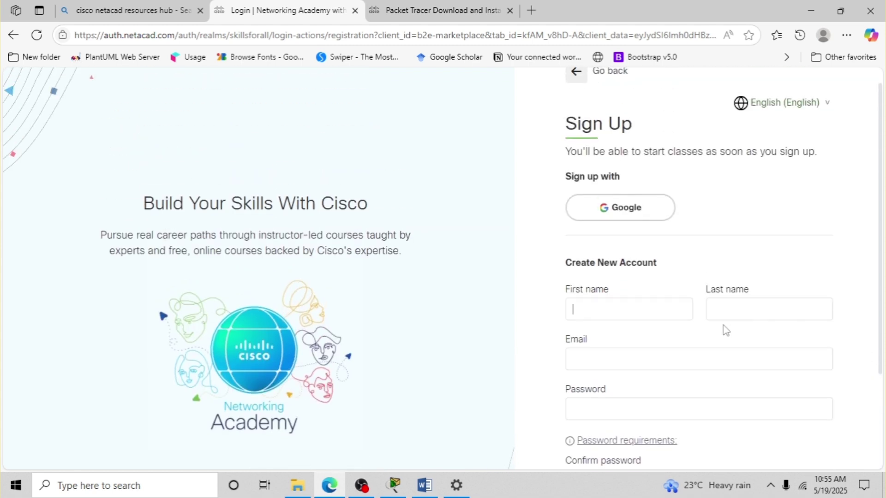
{"action": "left_click", "coordinate": [582, 82]}
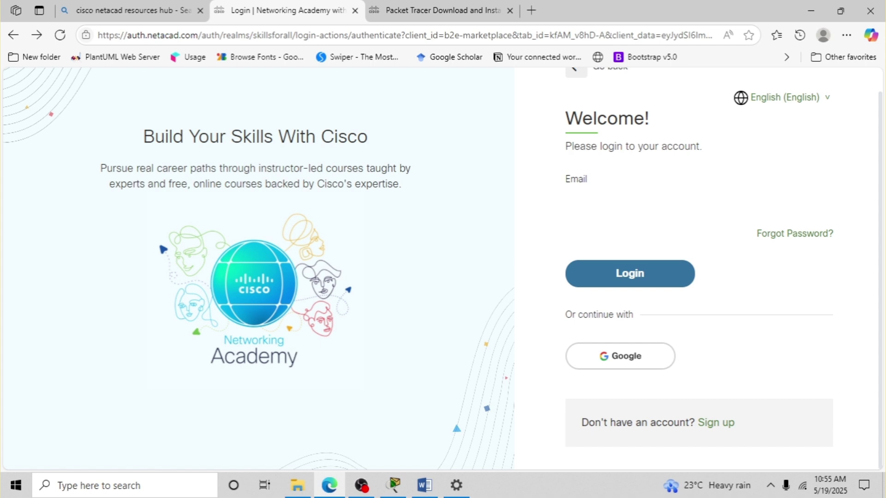
Log in to Networking Academy by submitting the account email and entering the account password.
{"action": "key", "text": "Return"}
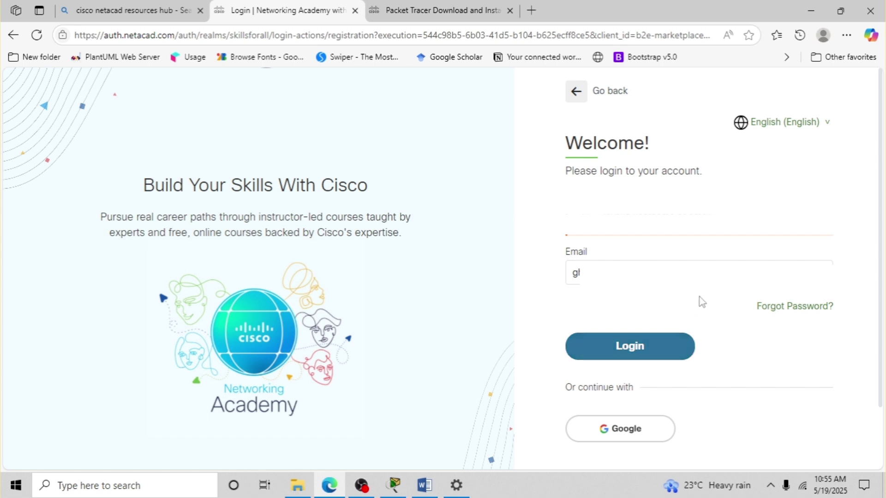
{"action": "left_click", "coordinate": [658, 360]}
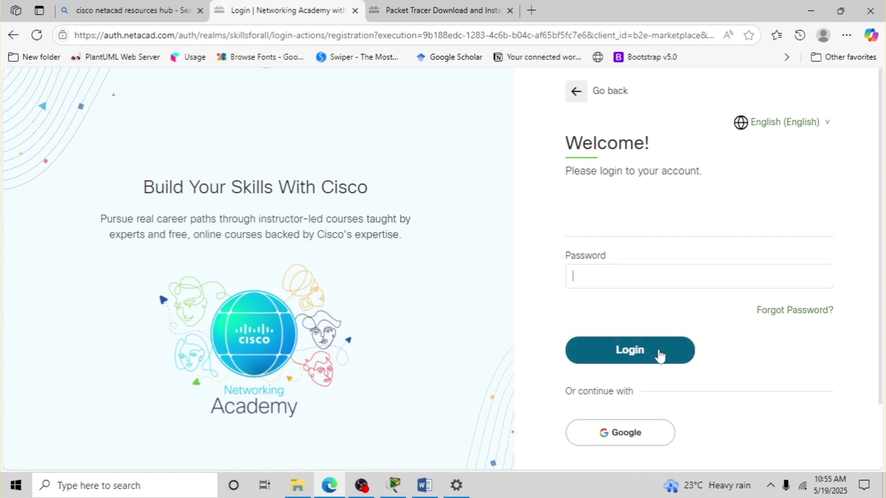
{"action": "type", "text": "••"}
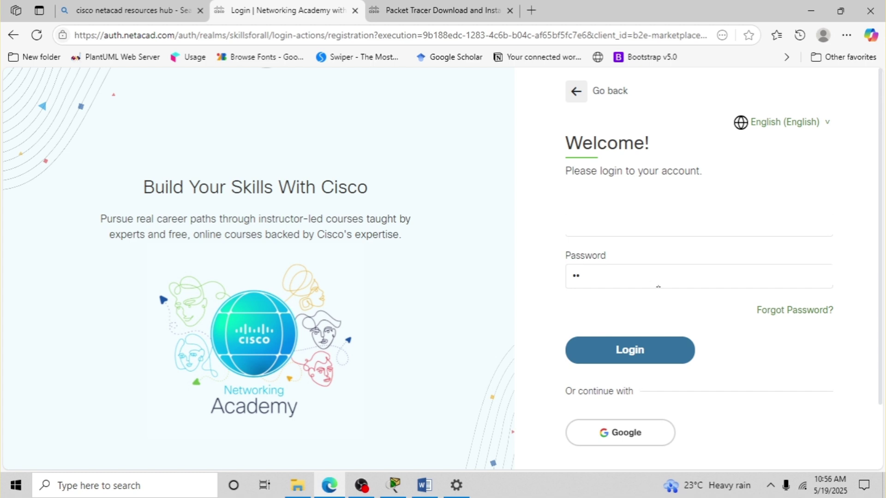
{"action": "type", "text": "••••••••••"}
{"action": "key", "text": "Return"}
{"action": "left_click", "coordinate": [688, 201]}
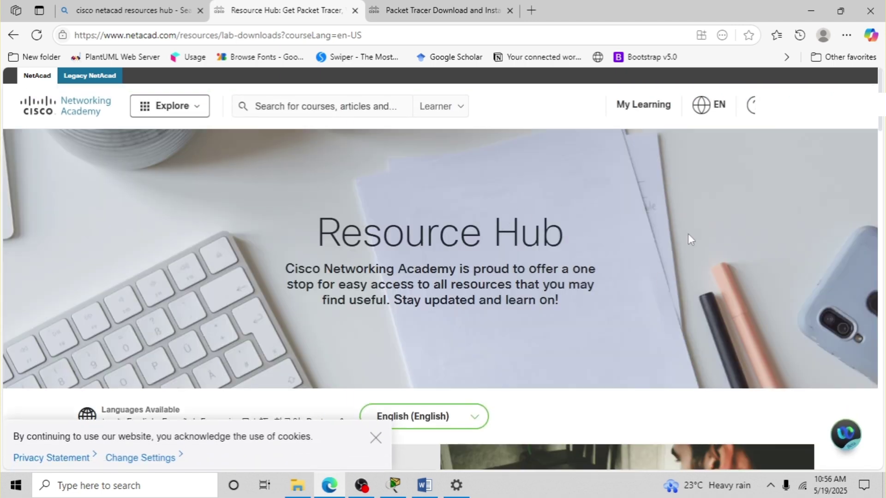
Turn off automatic time setting in the Windows date and time settings, and return to the Resource Hub in Edge.
{"action": "left_click", "coordinate": [823, 486]}
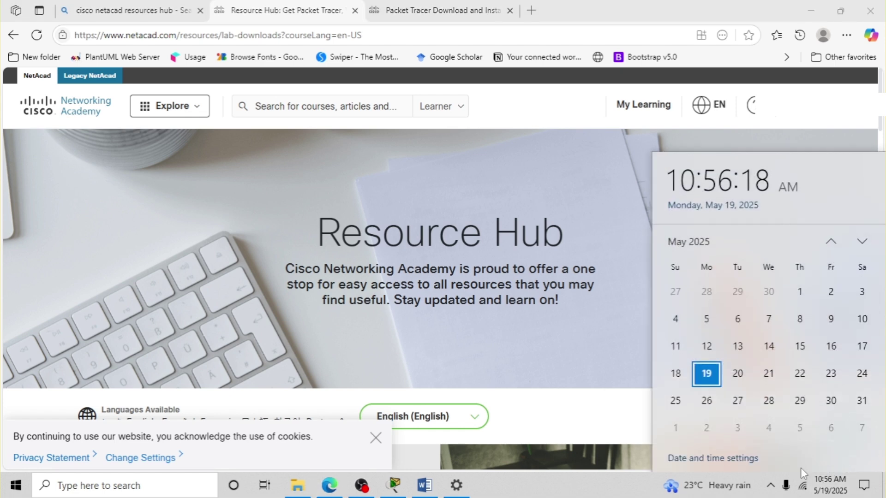
{"action": "left_click", "coordinate": [732, 461]}
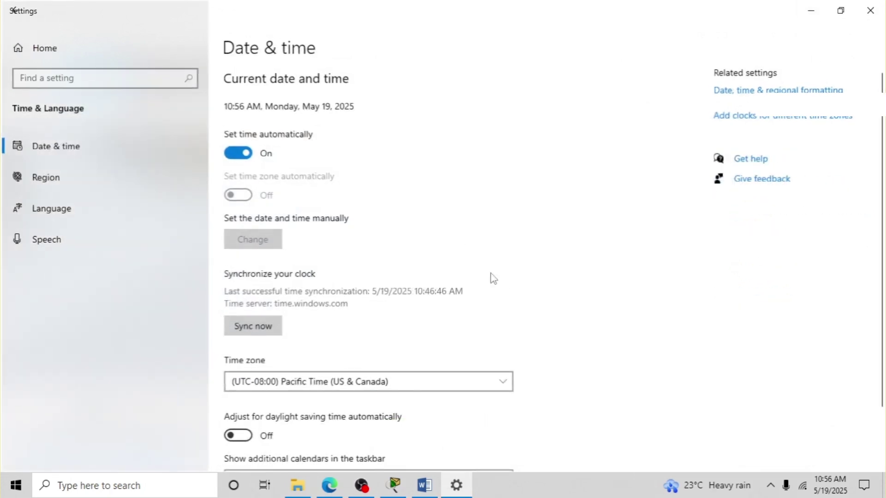
{"action": "left_click", "coordinate": [237, 157]}
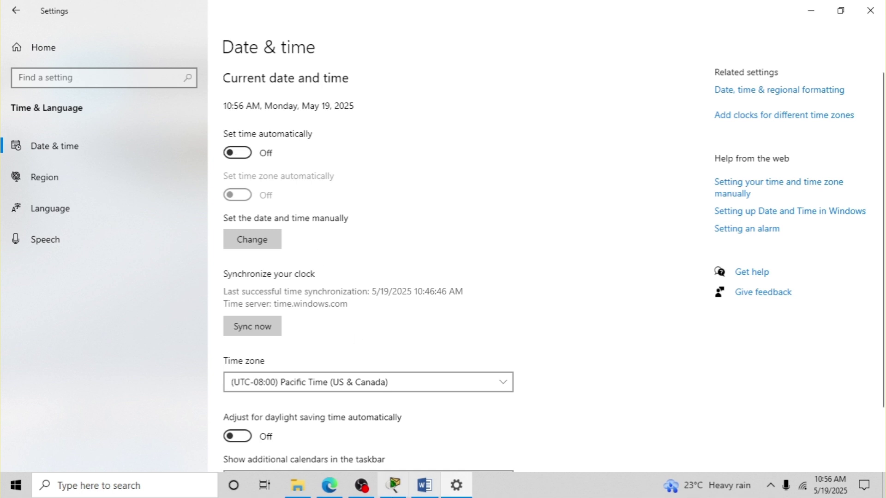
{"action": "left_click", "coordinate": [333, 488]}
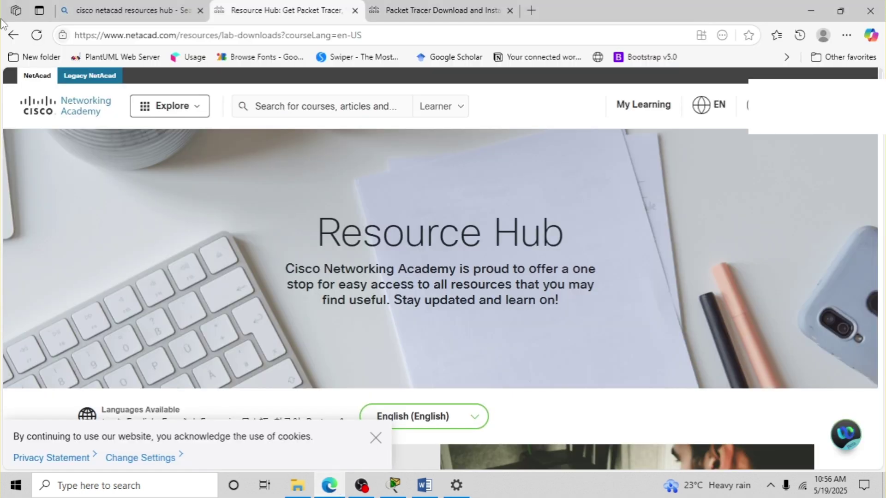
Reload the Resource Hub page, and turn on automatic time setting in the Windows date and time settings before returning to Edge.
{"action": "left_click", "coordinate": [36, 37]}
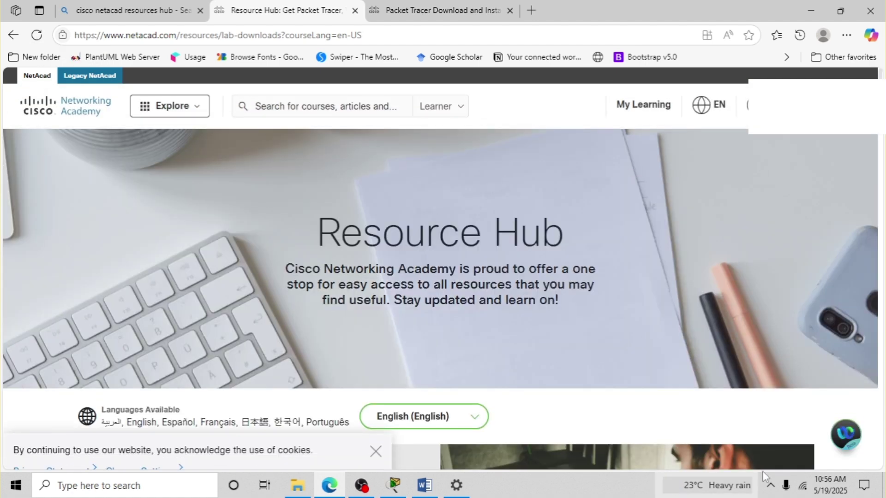
{"action": "left_click", "coordinate": [831, 485]}
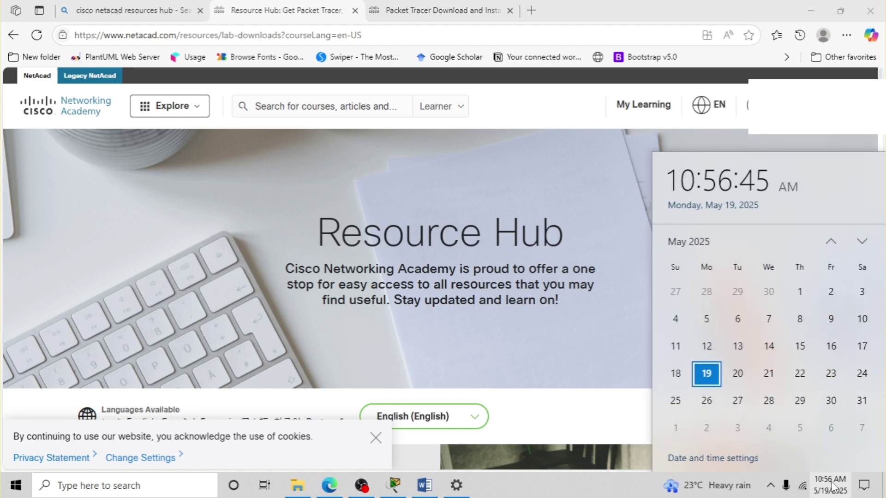
{"action": "left_click", "coordinate": [712, 458]}
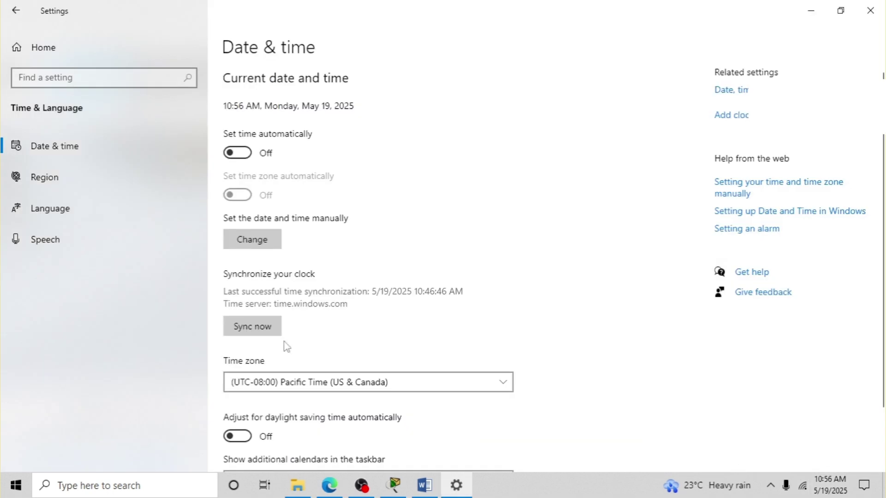
{"action": "left_click", "coordinate": [235, 154]}
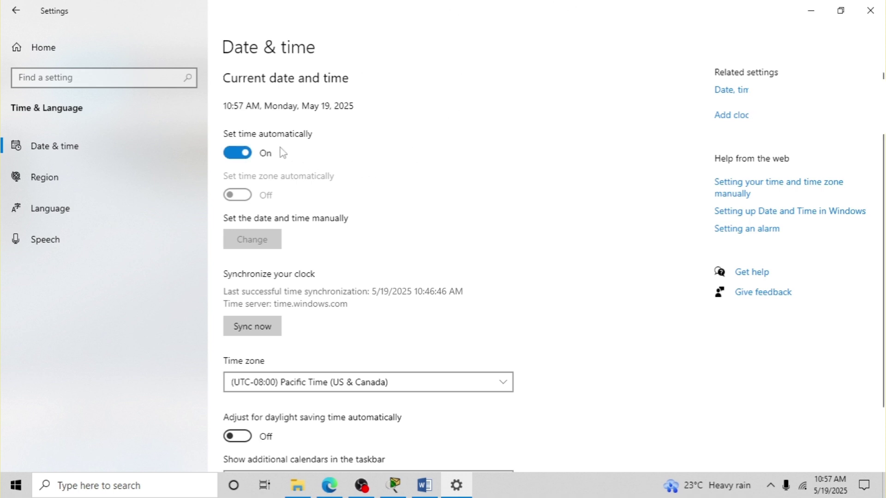
{"action": "left_click", "coordinate": [810, 10]}
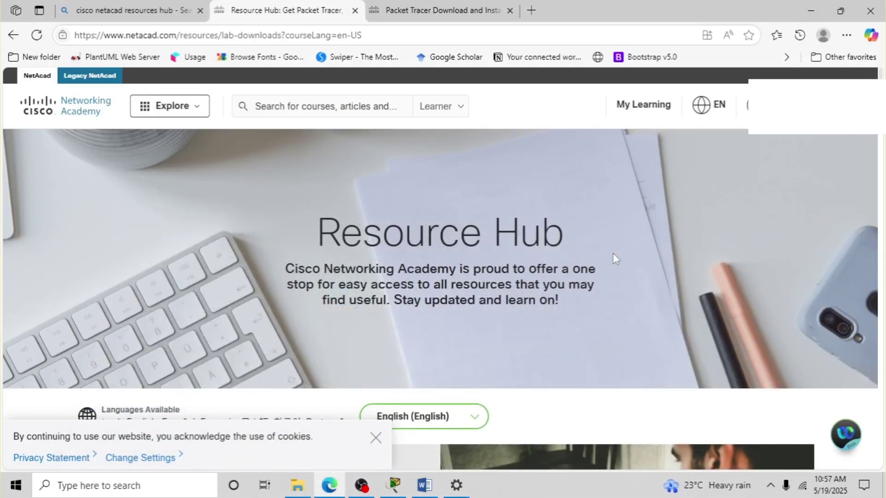
Start the Packet Tracer 8.2.2 Windows 64bit download from the Learning Resources section of the Resource Hub.
{"action": "scroll", "coordinate": [455, 286], "scroll_direction": "down", "scroll_amount": 10}
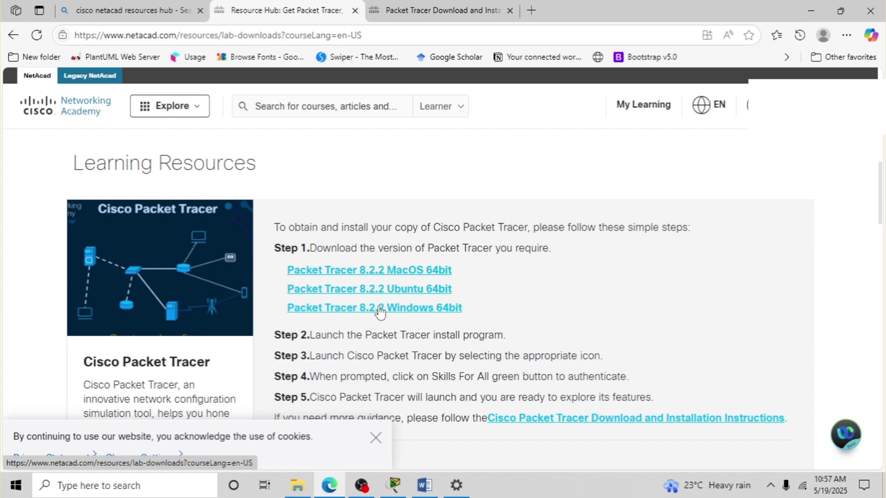
{"action": "left_click", "coordinate": [379, 308]}
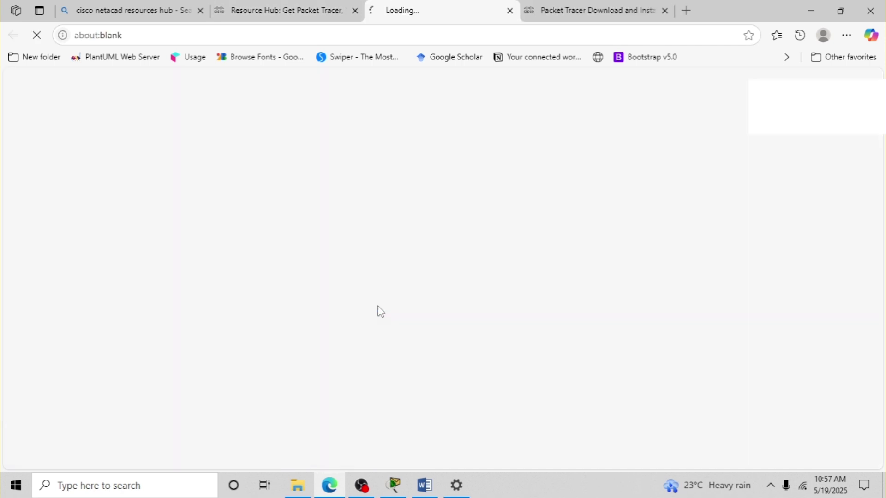